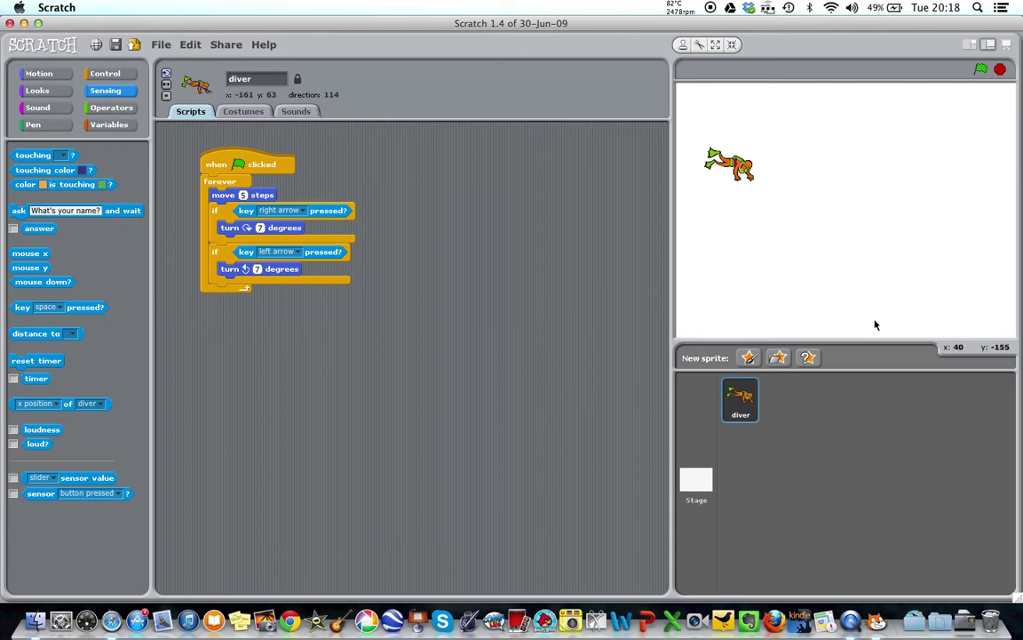
Open the Stage's background1 in the Paint Editor and fill the whole canvas with light cyan.
left_click(697, 484)
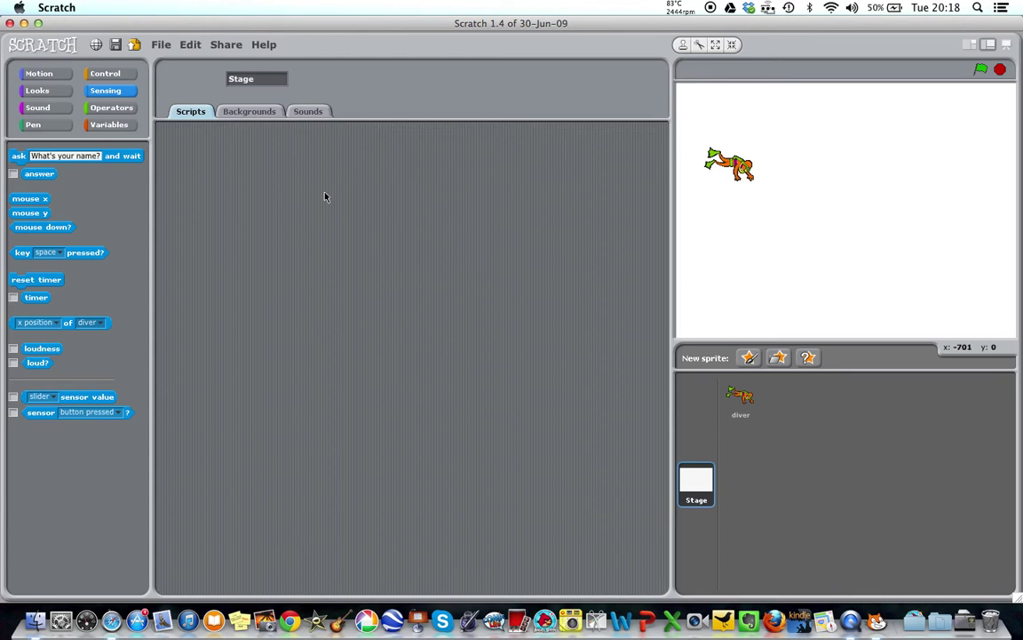
left_click(252, 113)
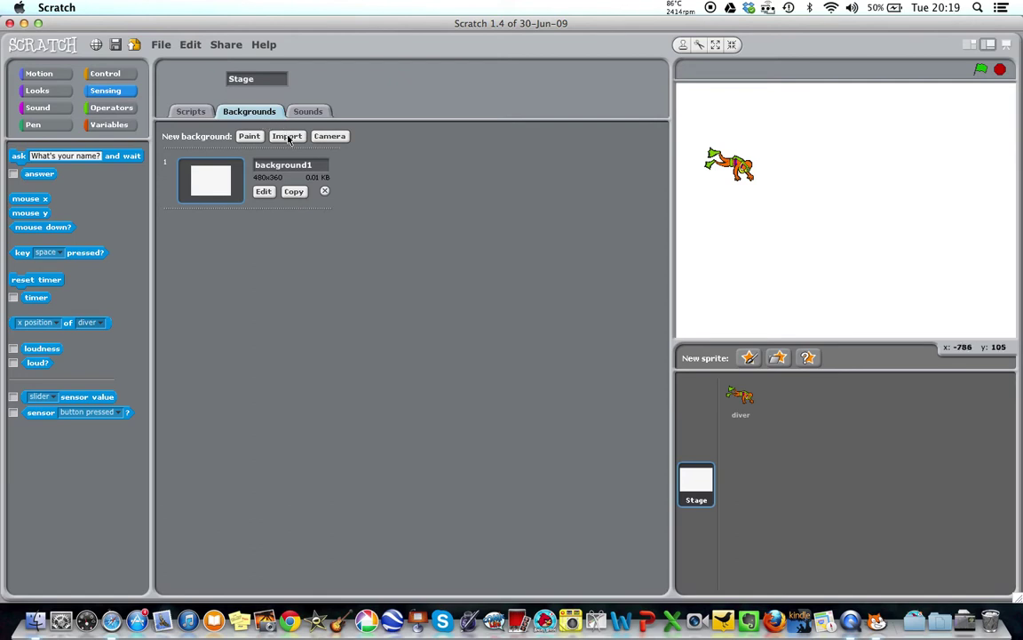
left_click(264, 191)
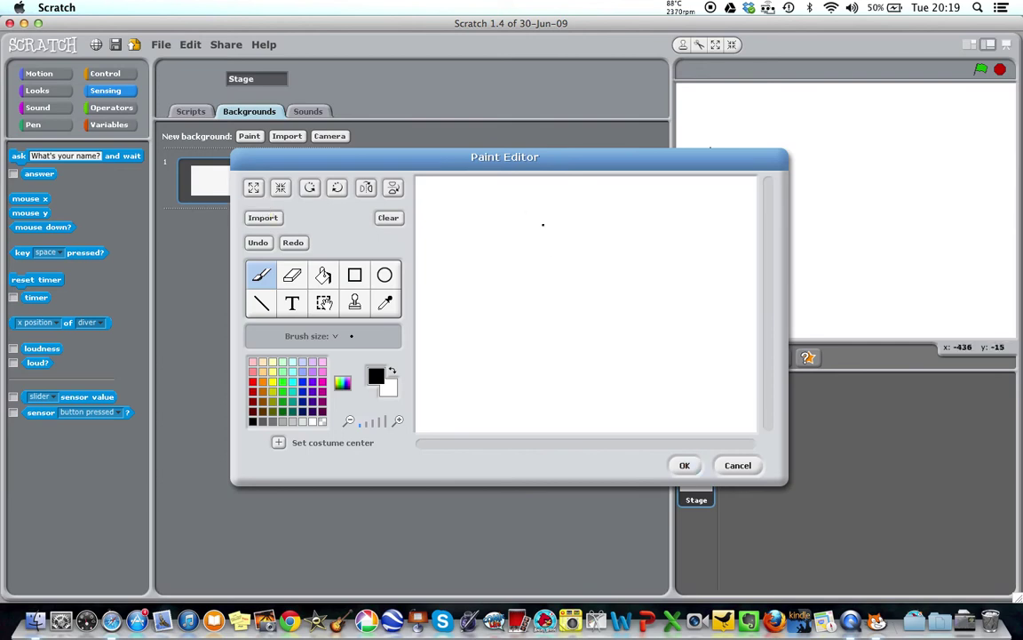
left_click(322, 281)
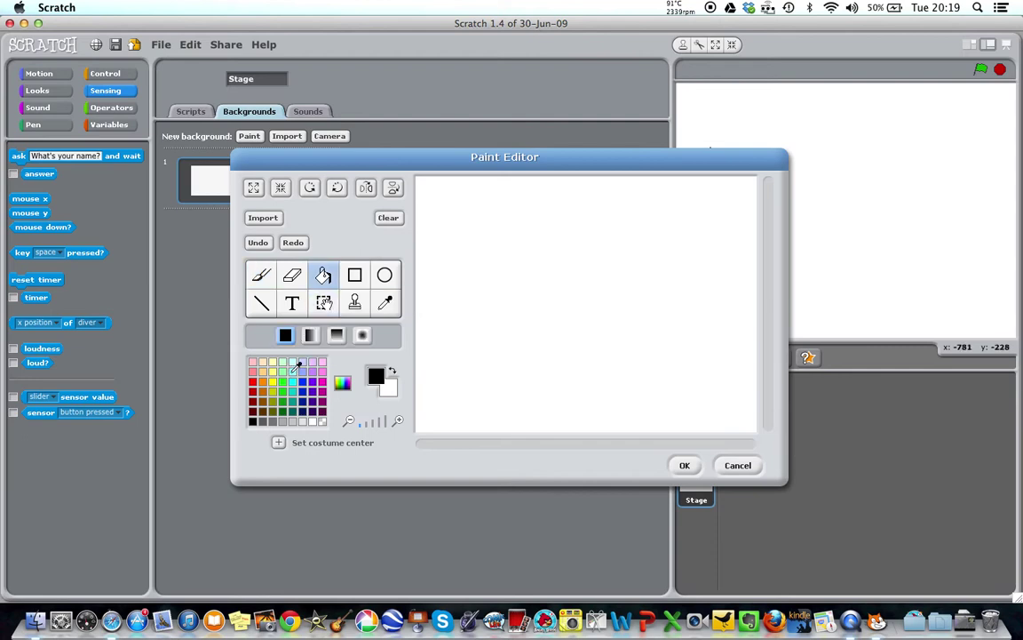
left_click(291, 371)
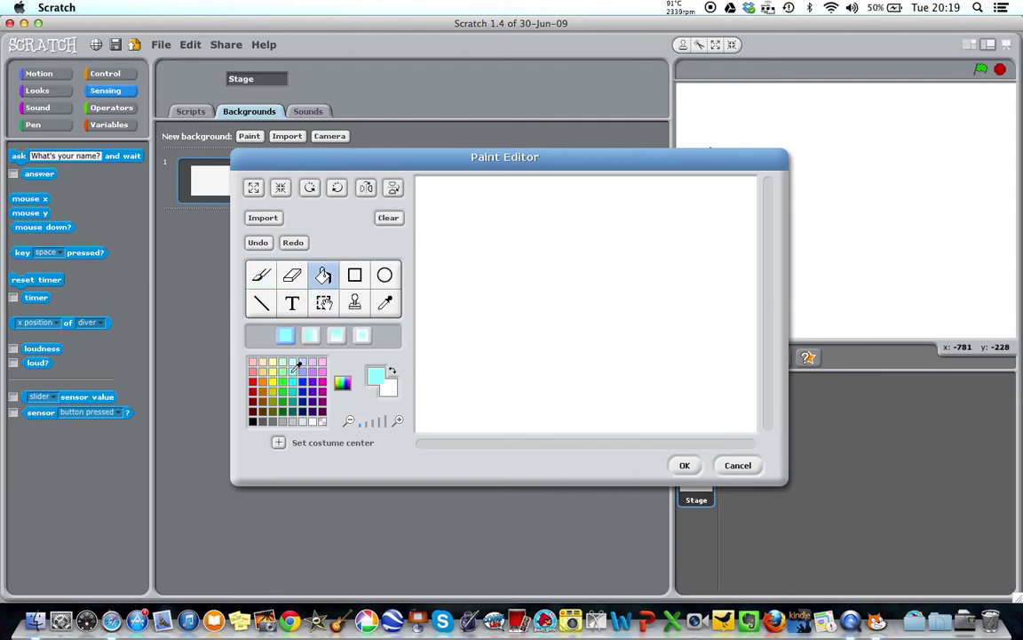
left_click(546, 270)
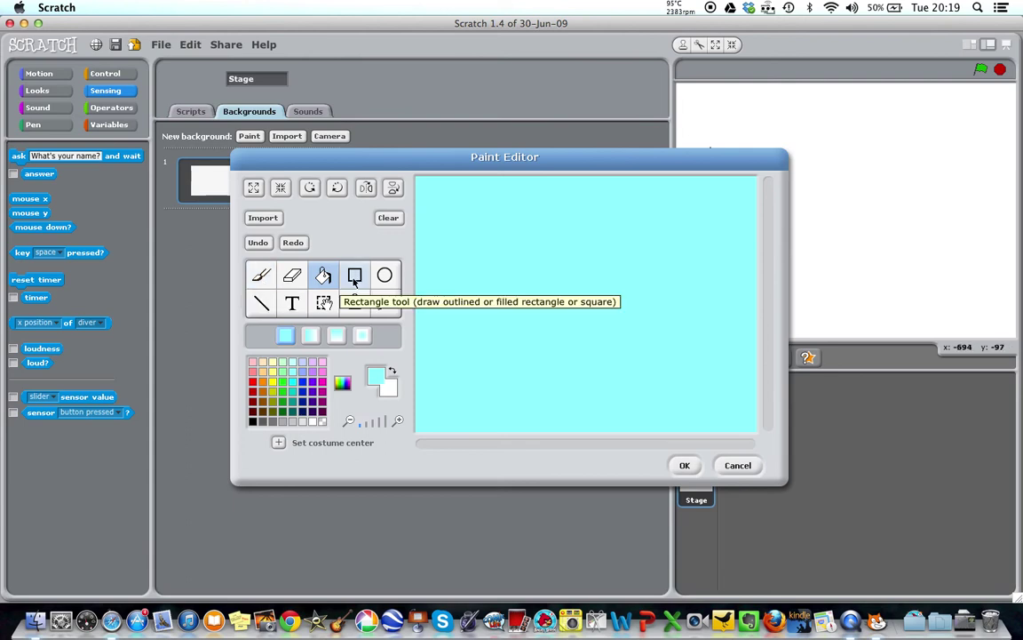
Draw a filled orange rectangle across the full width of the canvas's lower edge as the seabed.
left_click(354, 282)
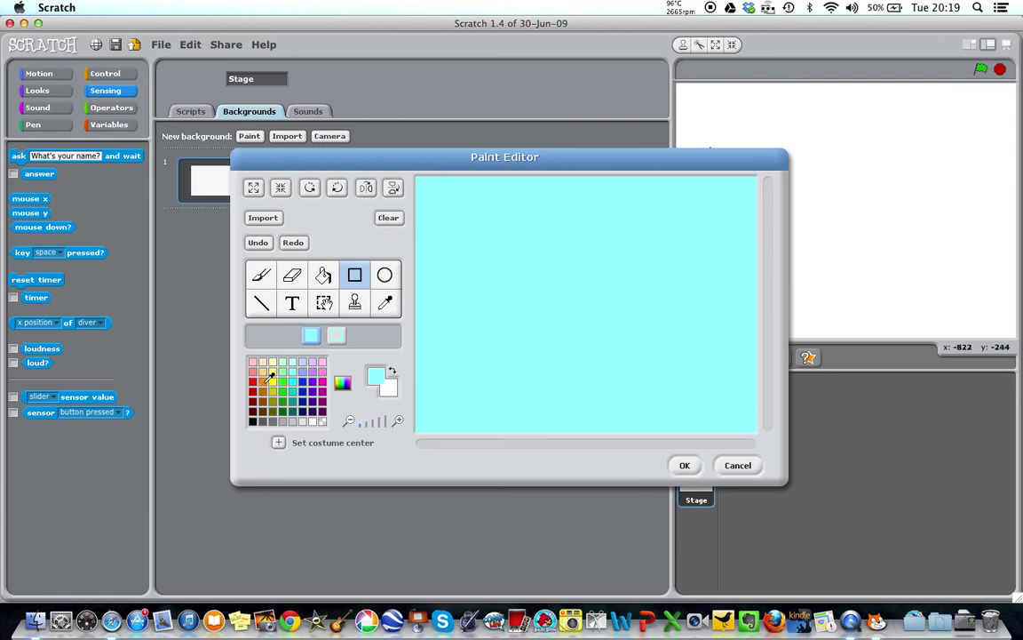
left_click(264, 381)
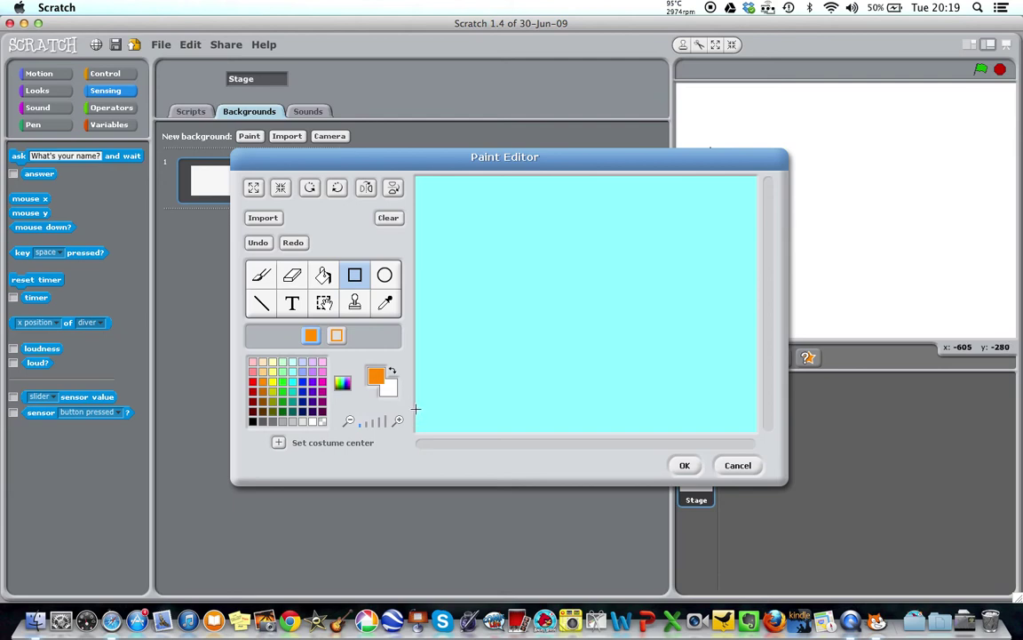
left_click_drag(417, 409, 764, 437)
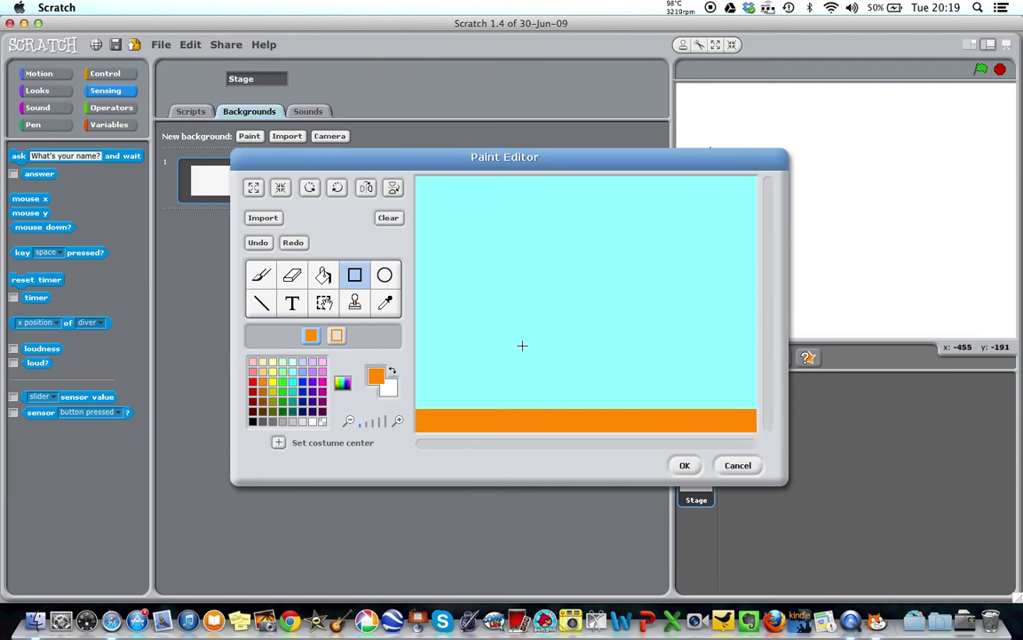
Paint an uneven orange ridge along the seabed's upper edge with a larger brush size.
left_click(260, 278)
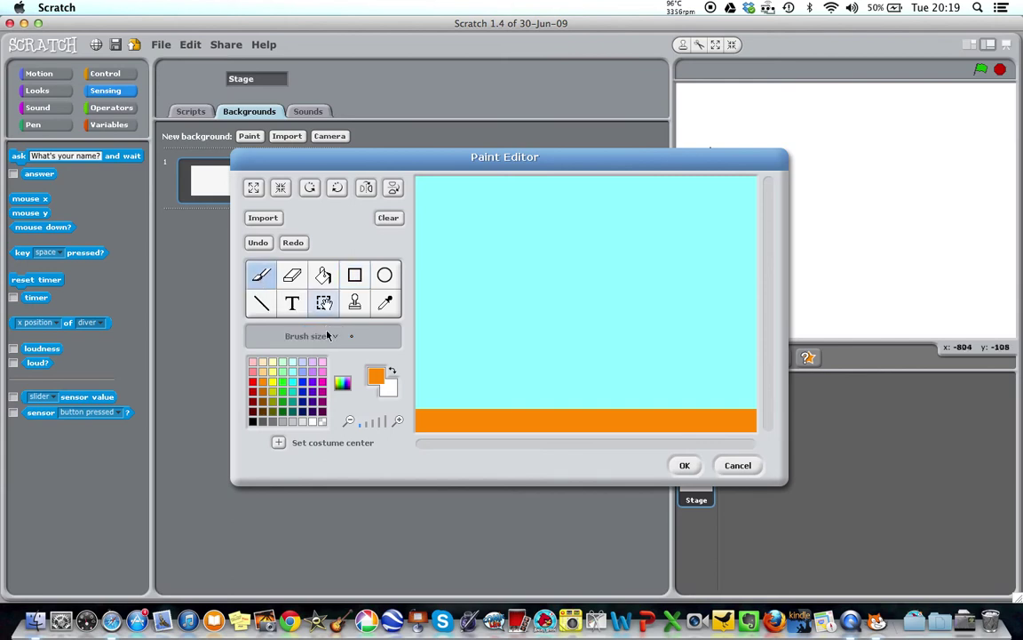
left_click(336, 337)
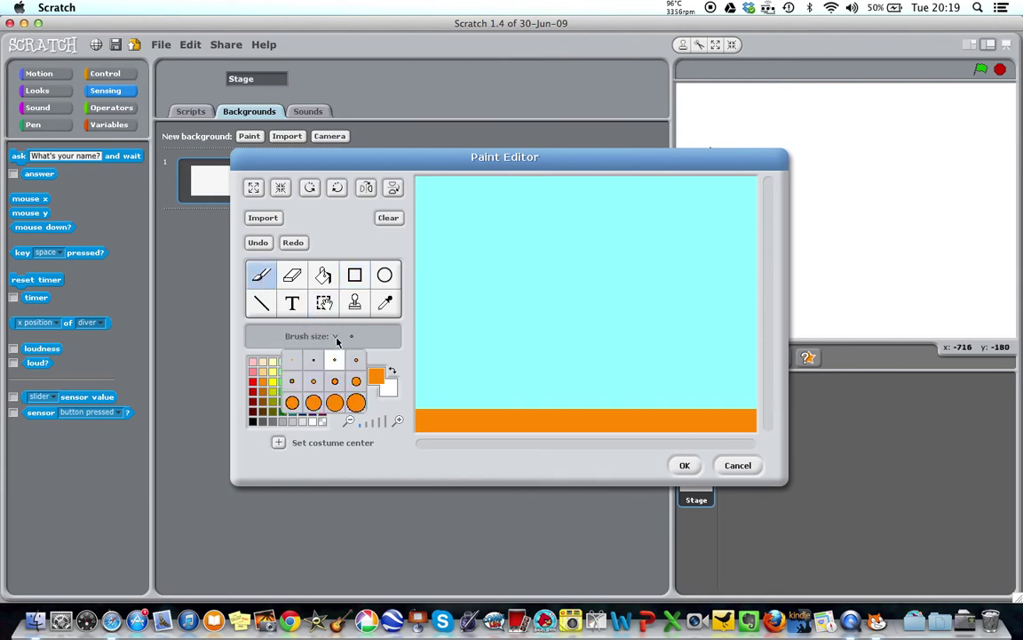
left_click(356, 382)
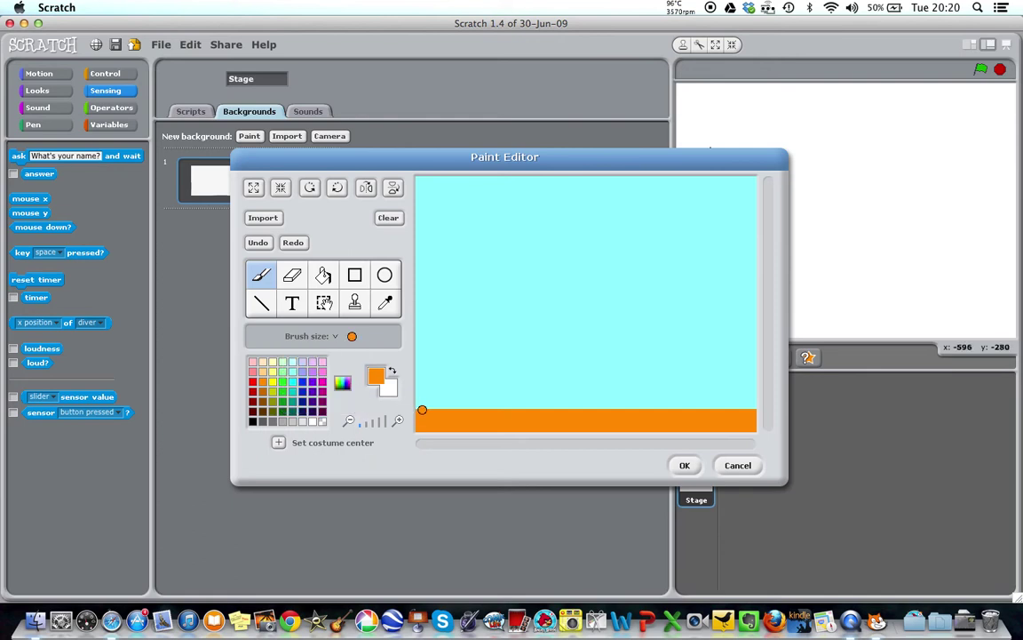
left_click_drag(419, 407, 756, 407)
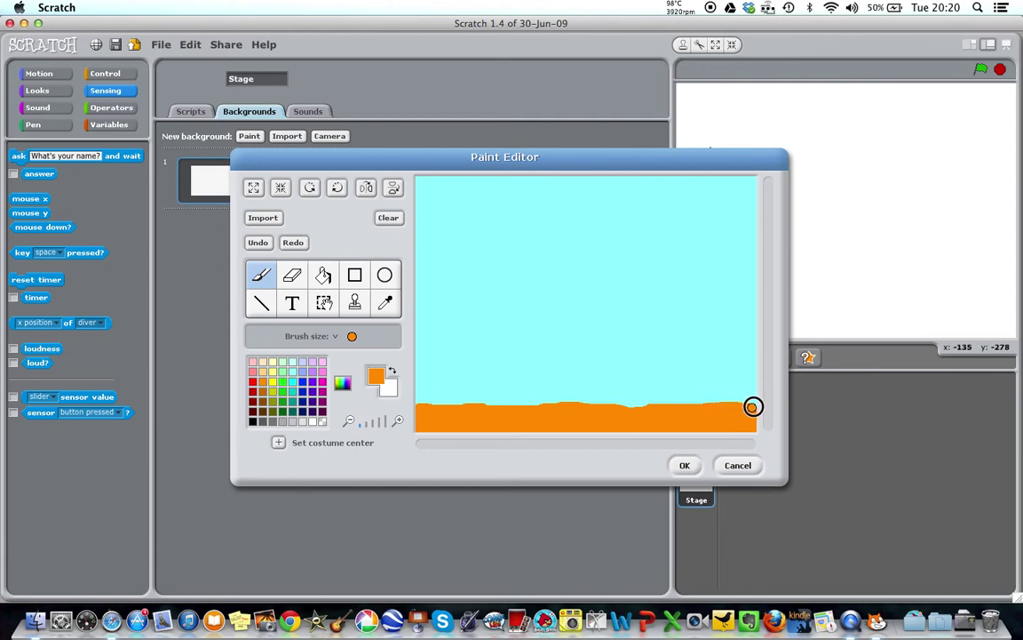
Paint three branching green plants rising from the seabed, spaced across the canvas, using a medium-thin brush.
left_click(289, 395)
left_click_drag(476, 402, 454, 309)
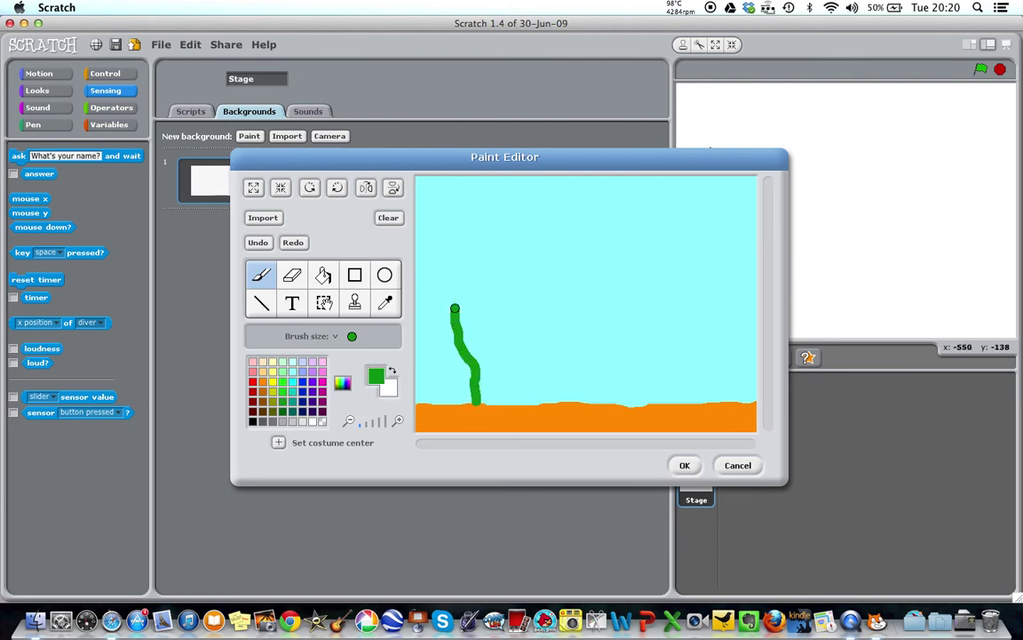
left_click(257, 243)
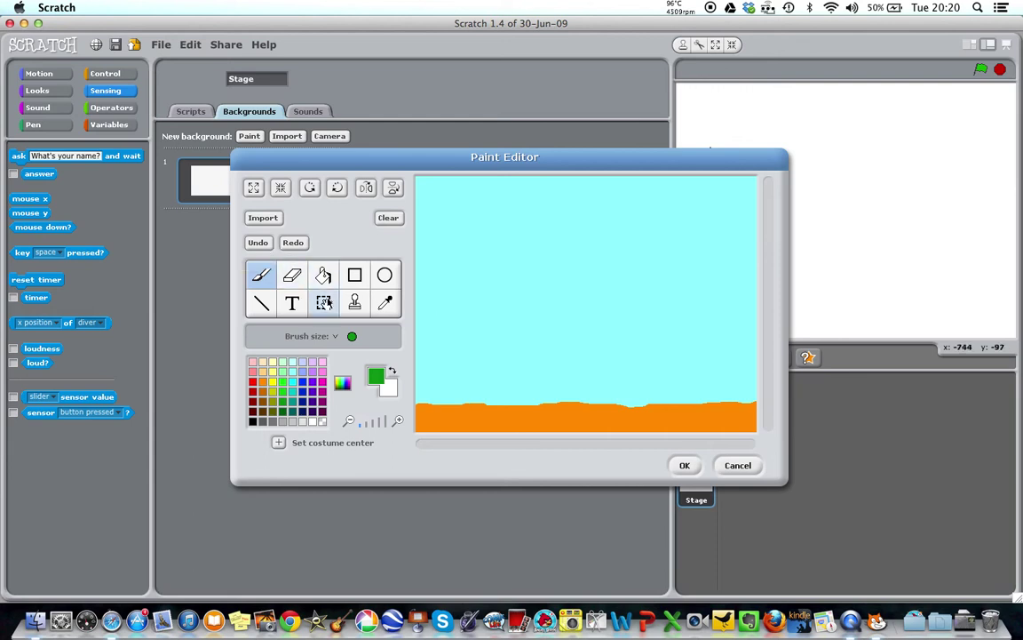
left_click(336, 336)
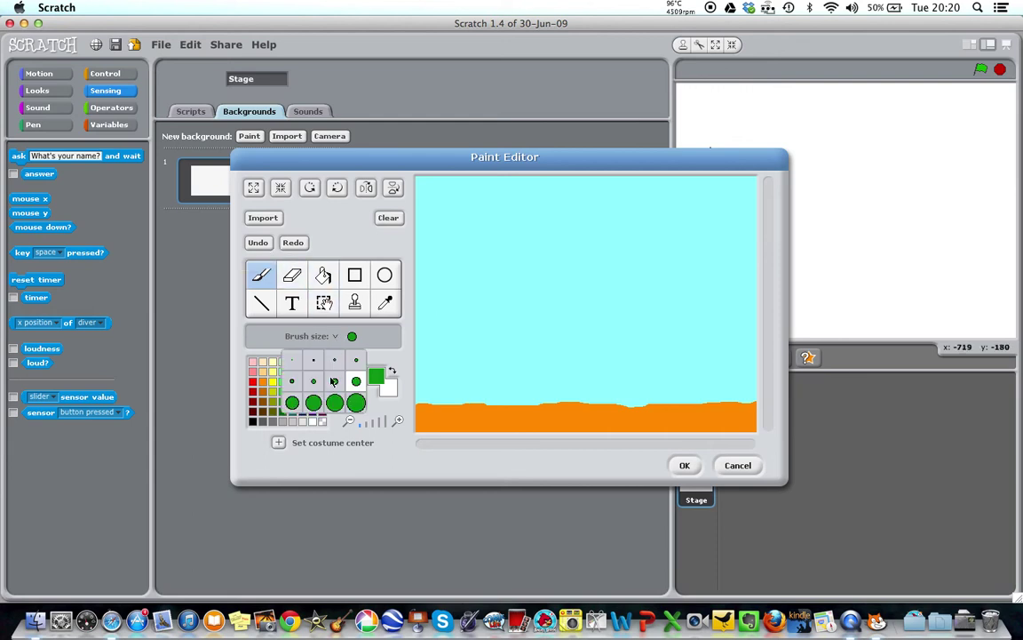
left_click(313, 382)
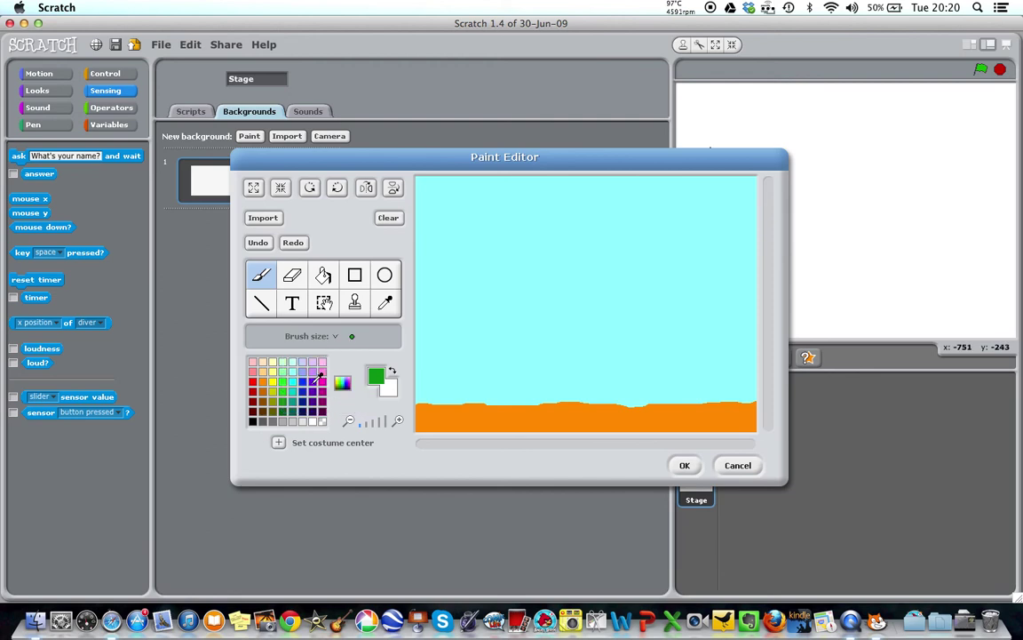
mouse_move(453, 405)
left_mouse_down()
mouse_move(432, 316)
mouse_move(457, 339)
mouse_move(462, 287)
left_mouse_up()
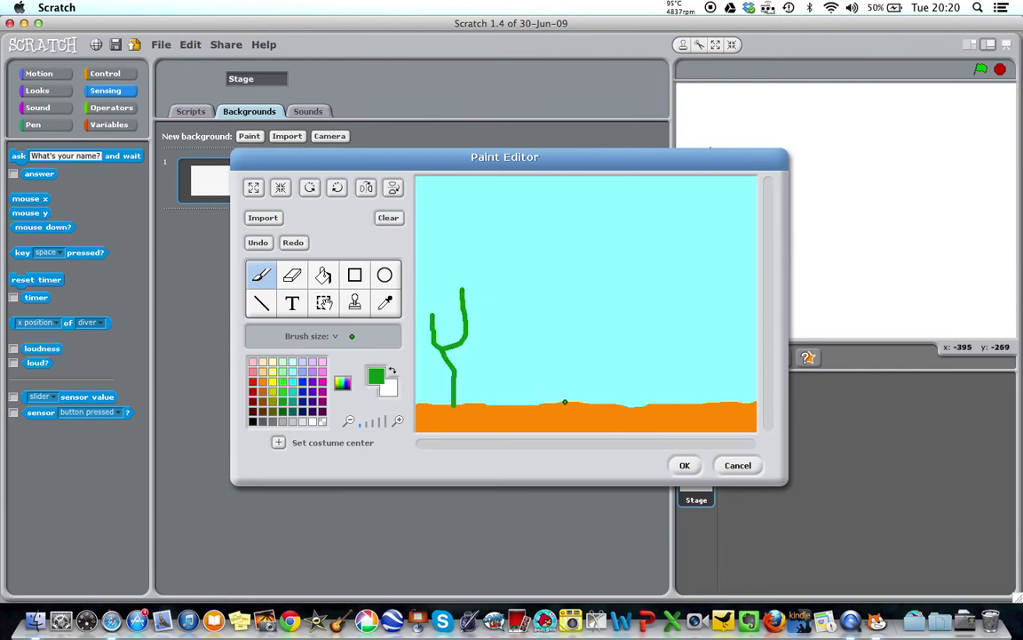
mouse_move(567, 402)
left_mouse_down()
mouse_move(560, 365)
mouse_move(540, 356)
mouse_move(551, 359)
mouse_move(580, 313)
mouse_move(580, 259)
mouse_move(551, 267)
mouse_move(552, 258)
left_mouse_up()
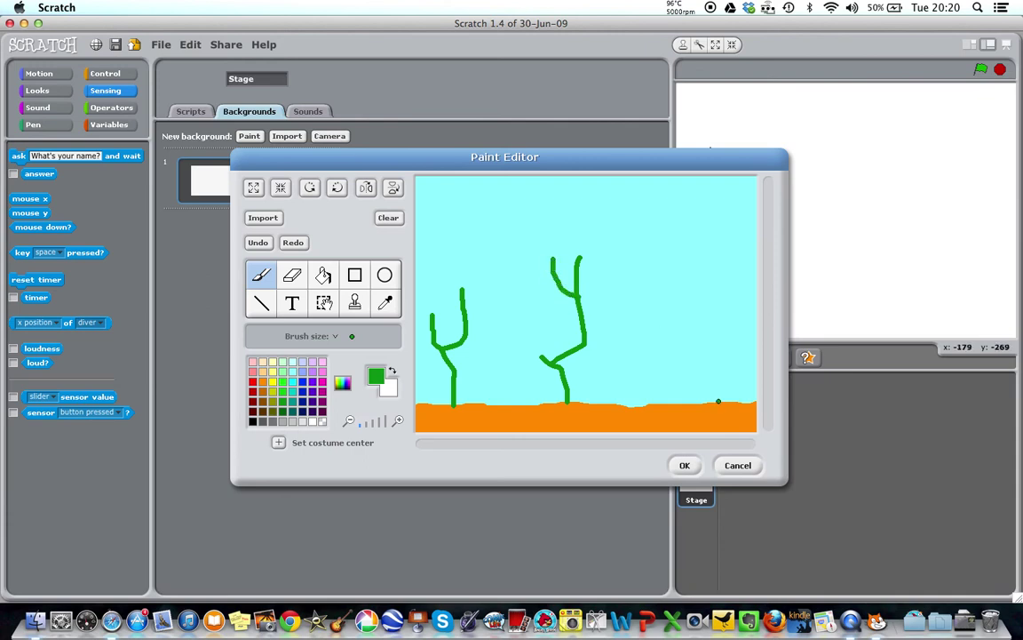
mouse_move(714, 405)
left_mouse_down()
mouse_move(705, 326)
mouse_move(720, 288)
left_mouse_up()
mouse_move(703, 353)
left_mouse_down()
mouse_move(681, 290)
mouse_move(686, 264)
mouse_move(680, 292)
mouse_move(659, 249)
left_mouse_up()
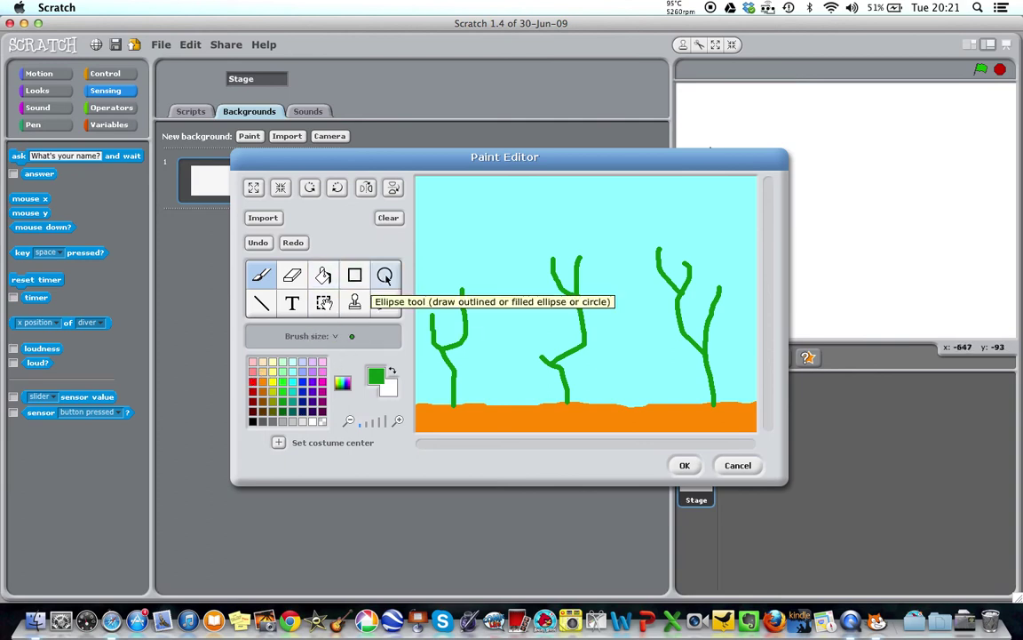
Add seven small filled red ellipses along the plants' branches and apply the painted background to the Stage.
left_click(385, 275)
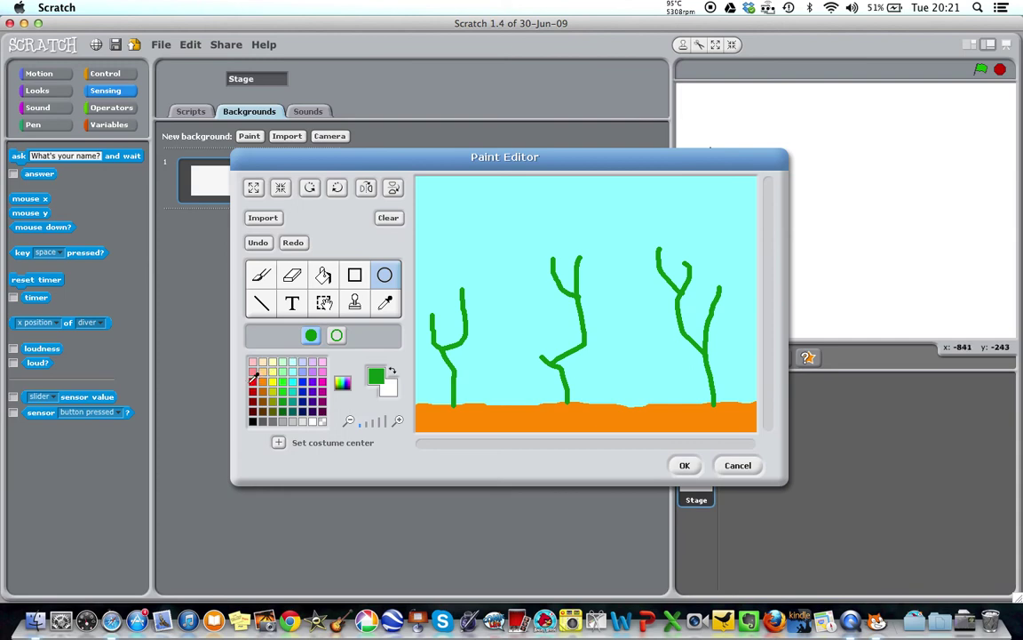
left_click(253, 380)
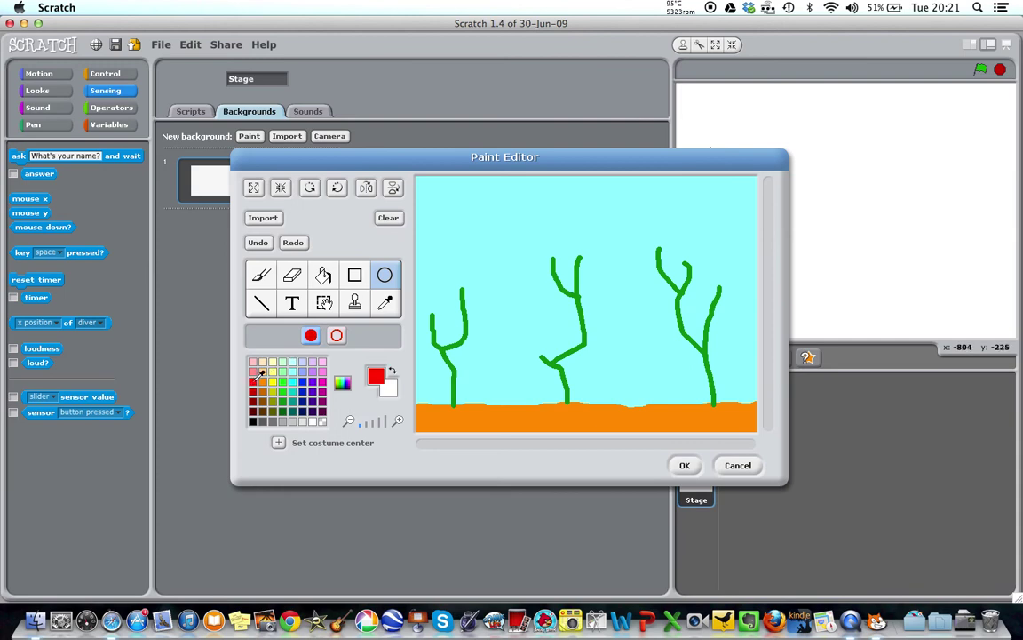
left_click_drag(457, 344, 469, 351)
left_click_drag(431, 317, 440, 325)
left_click_drag(553, 264, 543, 272)
left_click_drag(566, 375, 575, 381)
left_click_drag(675, 306, 668, 310)
left_click_drag(711, 386, 703, 394)
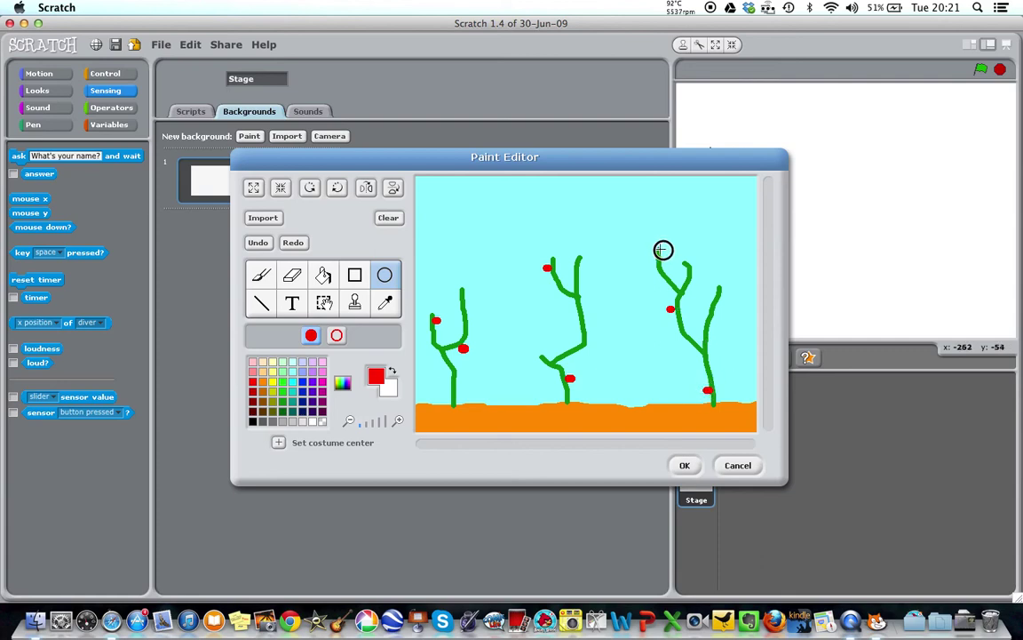
left_click_drag(663, 250, 666, 256)
left_click(684, 467)
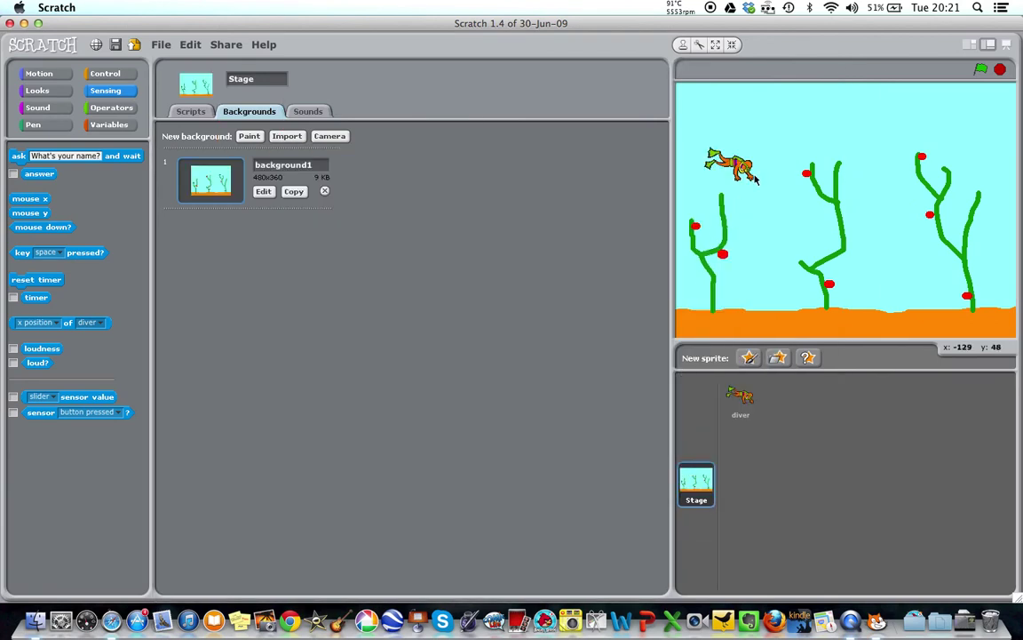
Run the project to test the diver swimming over the underwater background, and stop it.
left_click(981, 69)
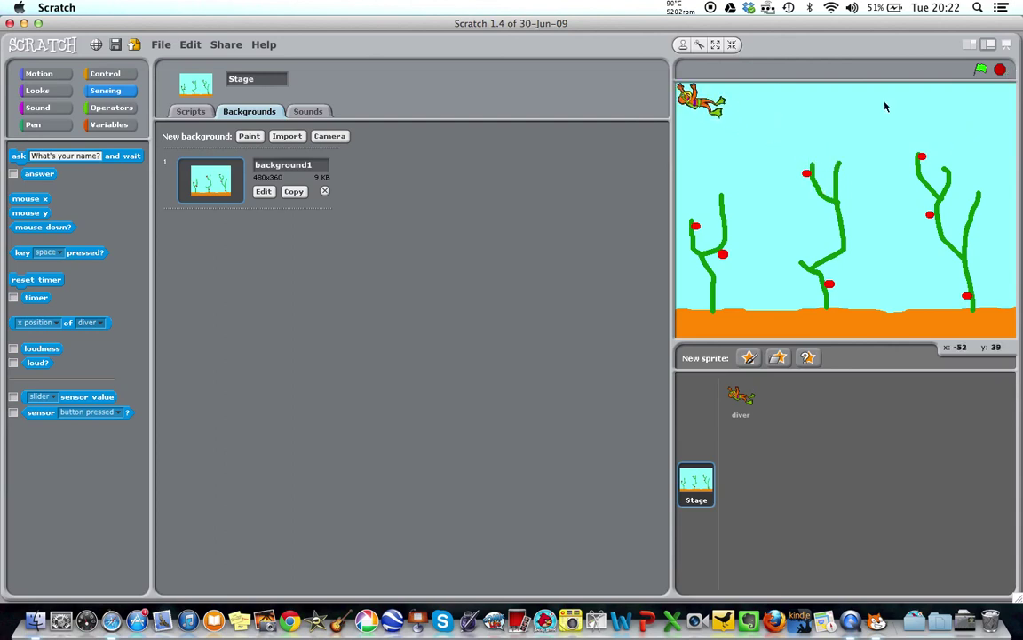
left_click(1001, 71)
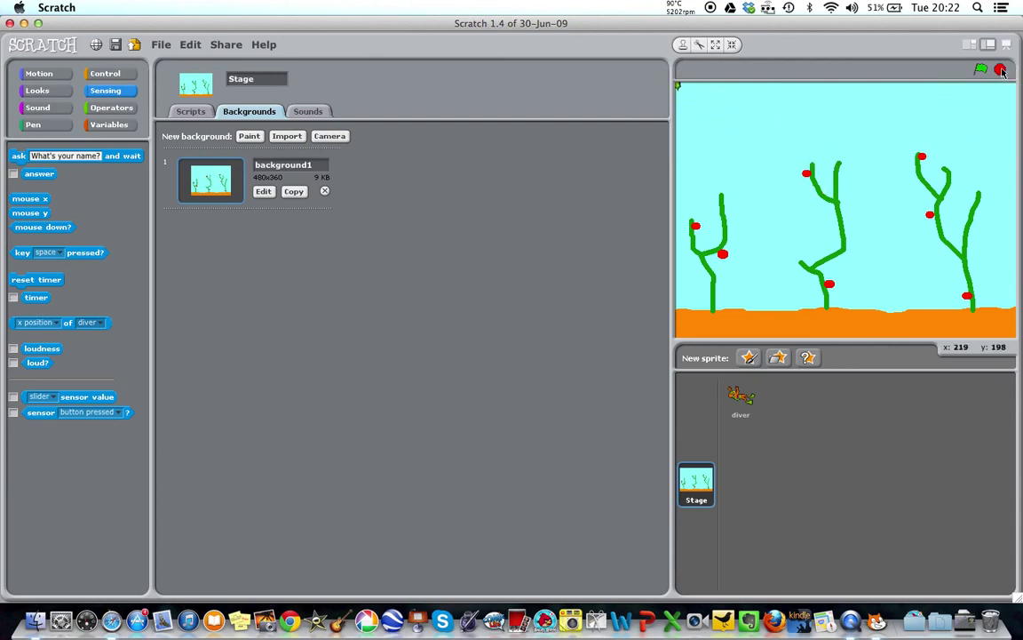